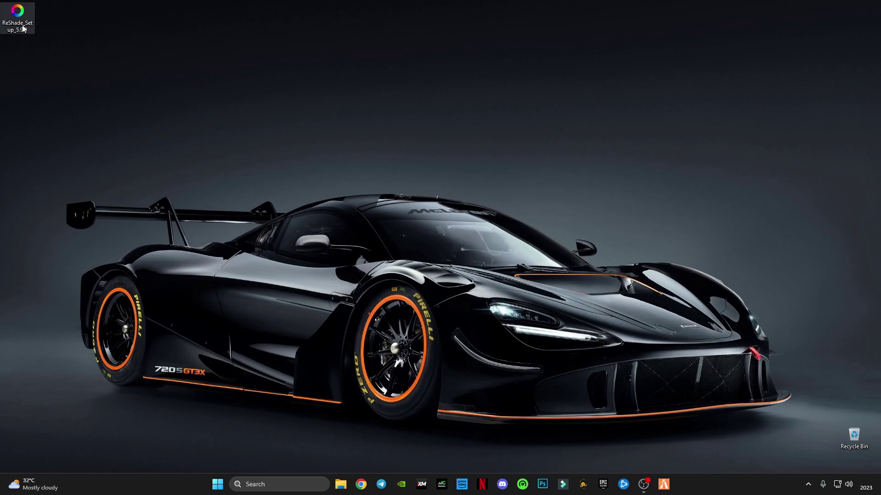
- Move the ReShade_Setup_5.9.0 file to an open area of the desktop and select it
drag(17, 17, 197, 95)
drag(257, 69, 255, 170)
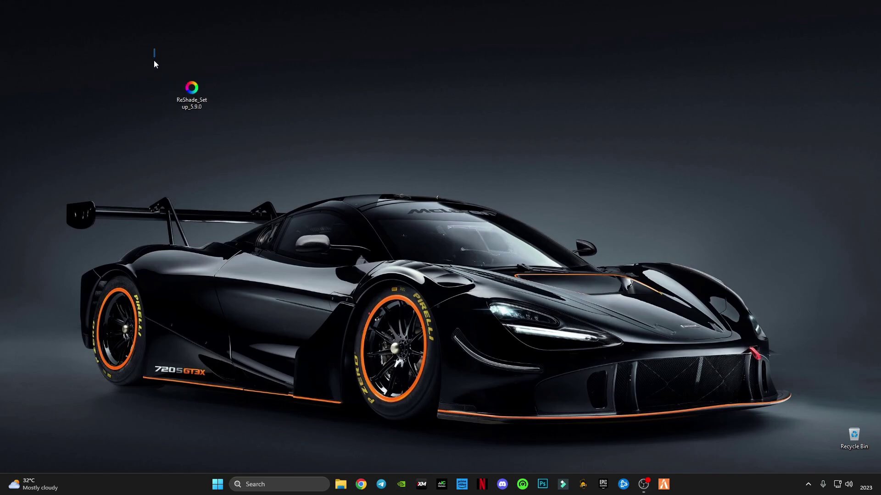
drag(155, 49, 245, 139)
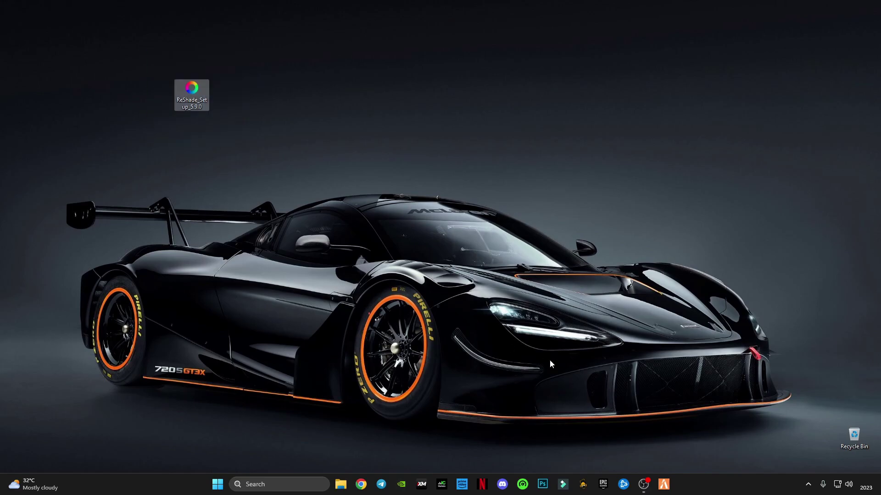
click(122, 139)
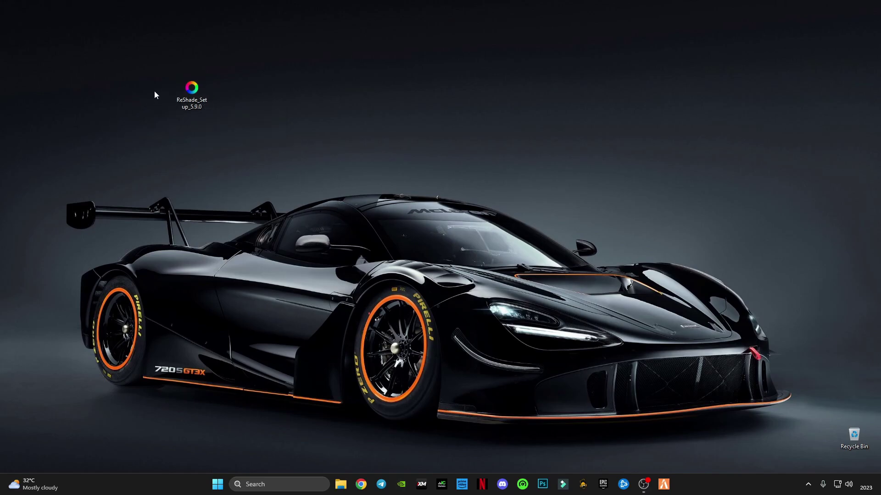
drag(154, 64, 246, 128)
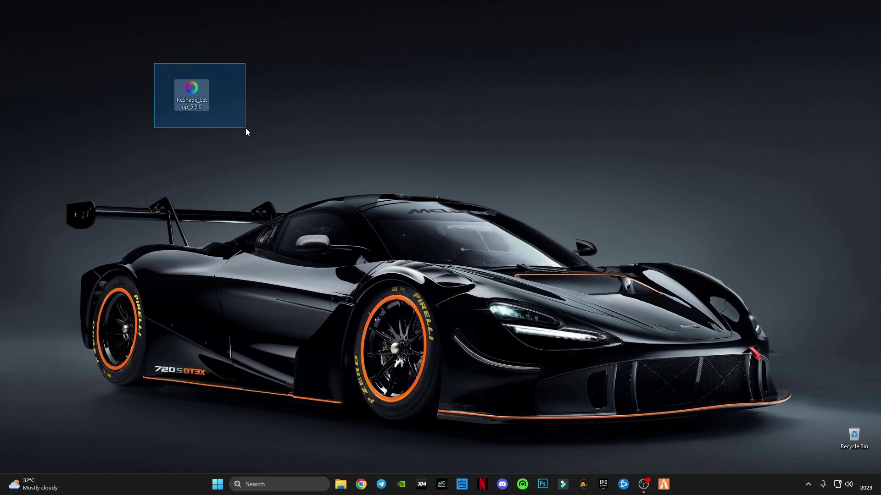
drag(246, 128, 204, 128)
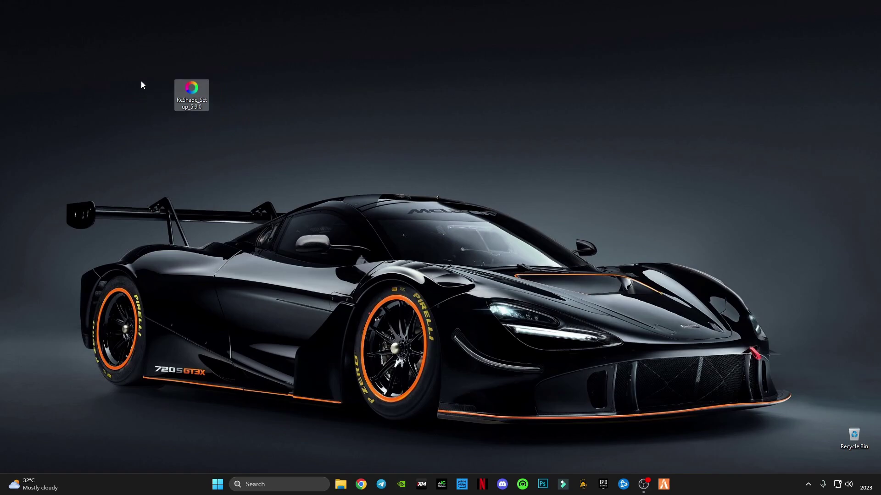
- Run the ReShade setup as administrator and choose GTA5 in D:\Games\GTAV as the target game
right_click(191, 92)
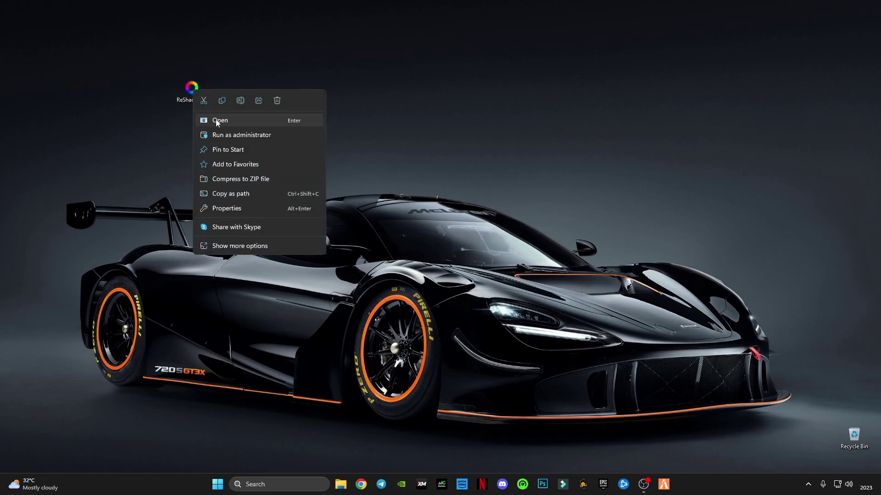
click(235, 136)
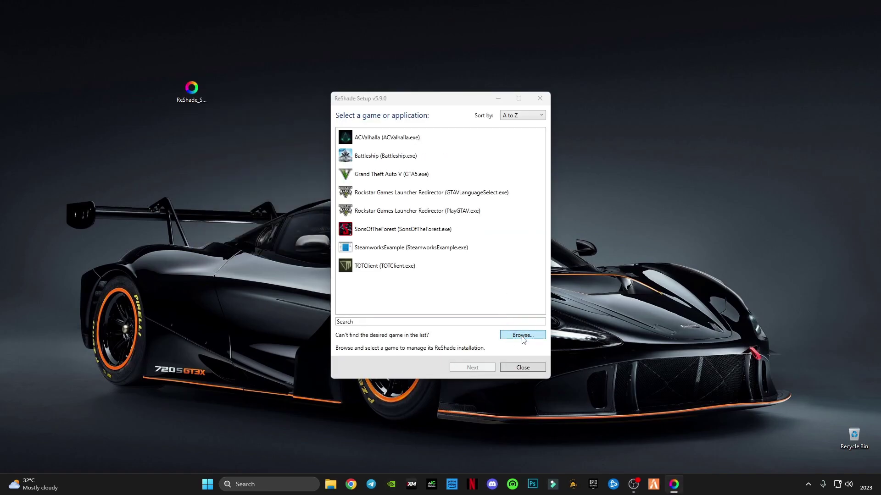
click(521, 335)
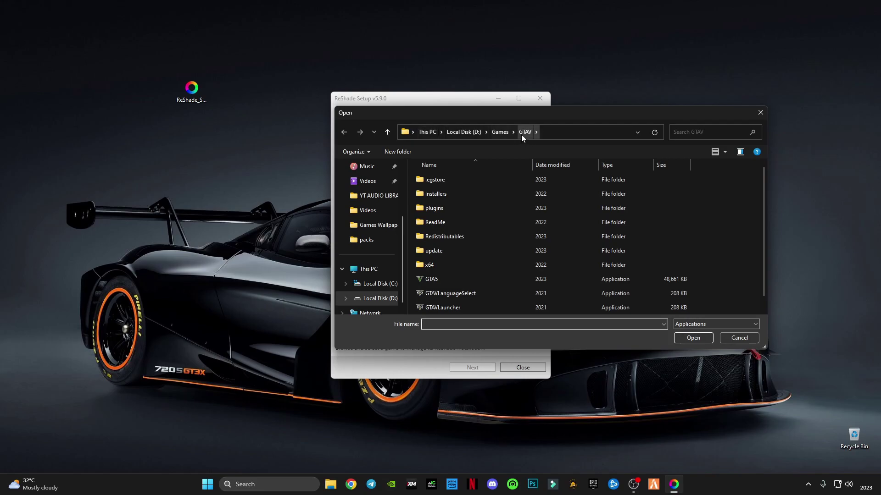
click(437, 279)
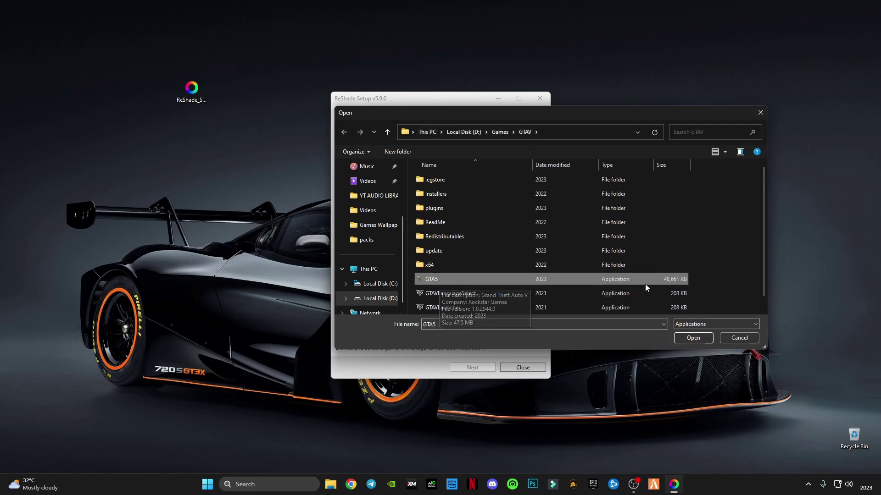
click(691, 338)
click(490, 369)
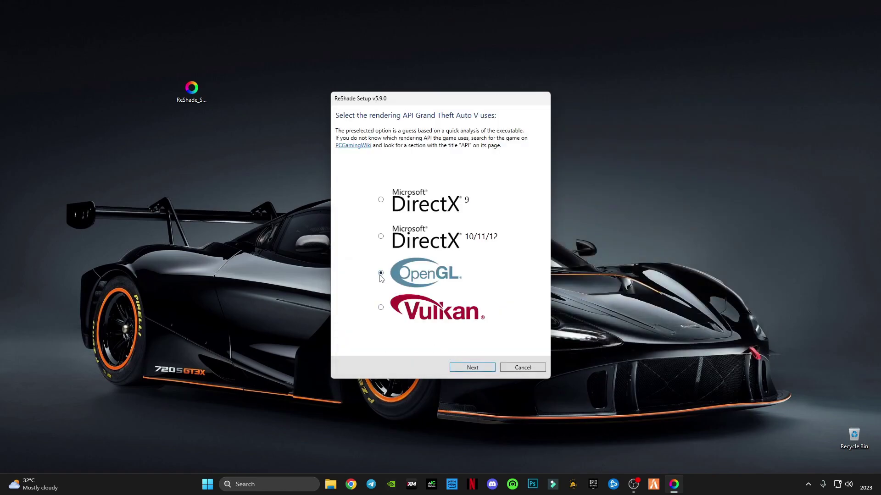
- Confirm the rendering API and install ReShade with all effect packages checked, completing the setup
click(476, 371)
click(519, 368)
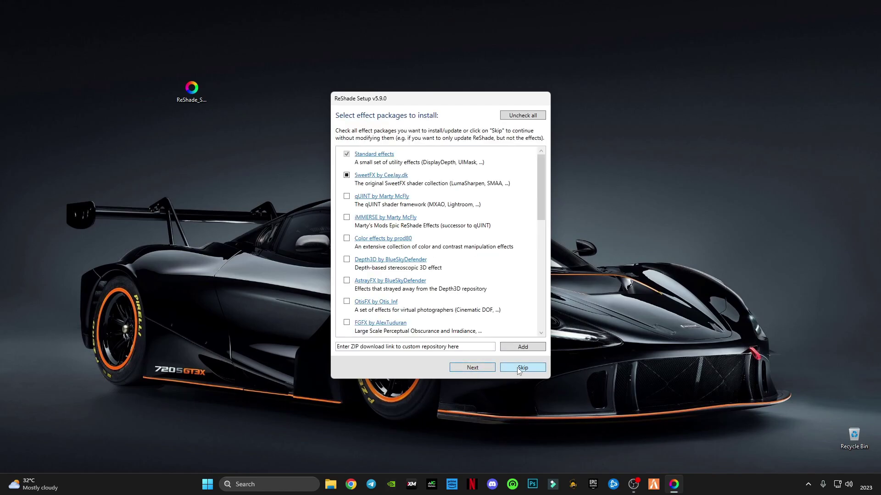
click(522, 116)
click(512, 119)
scroll(527, 252, down, 10)
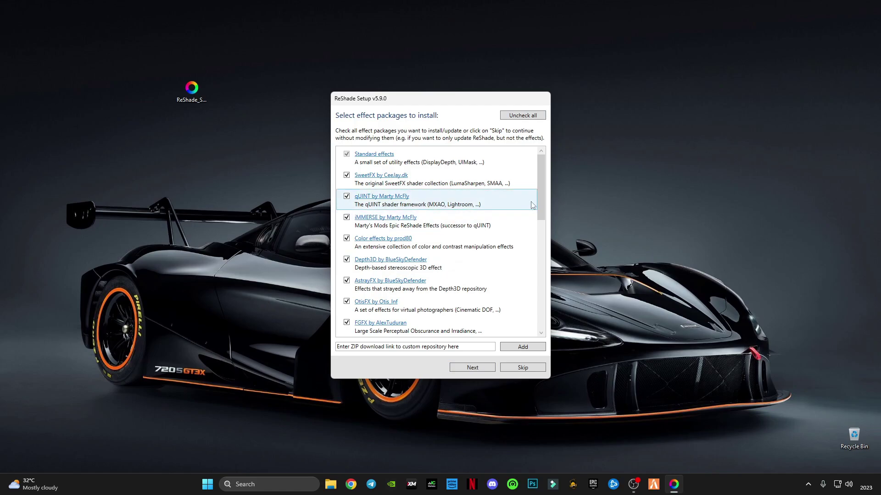
click(472, 368)
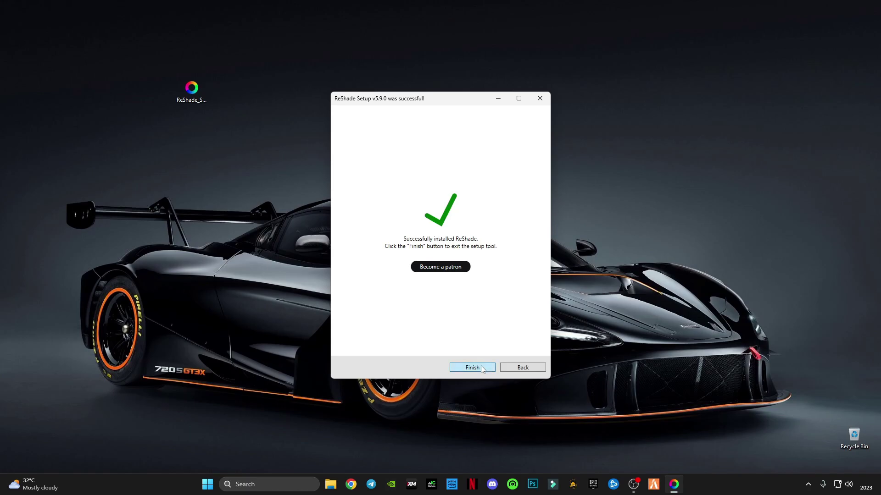
click(480, 366)
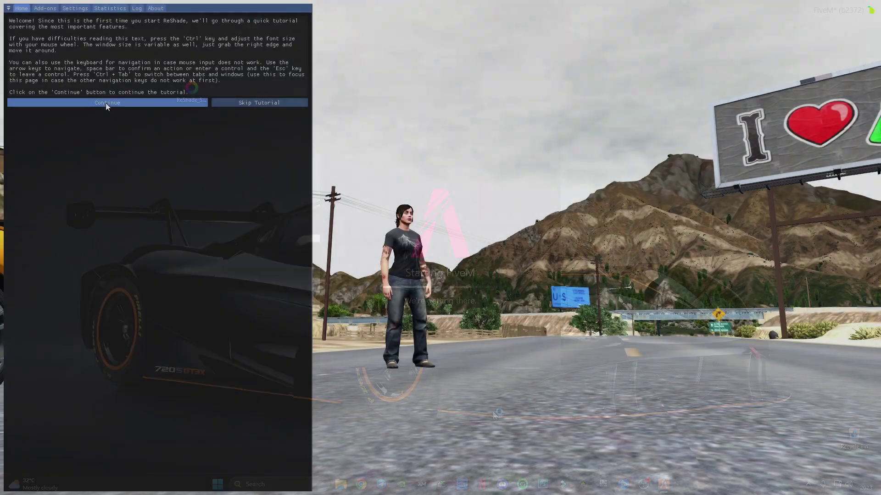
- Go through all pages of the in-game ReShade first-start tutorial and finish it
click(105, 103)
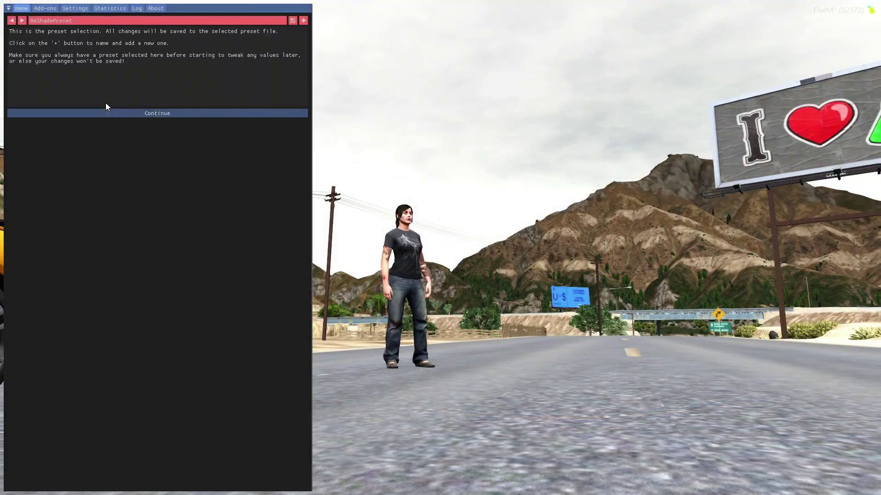
click(156, 111)
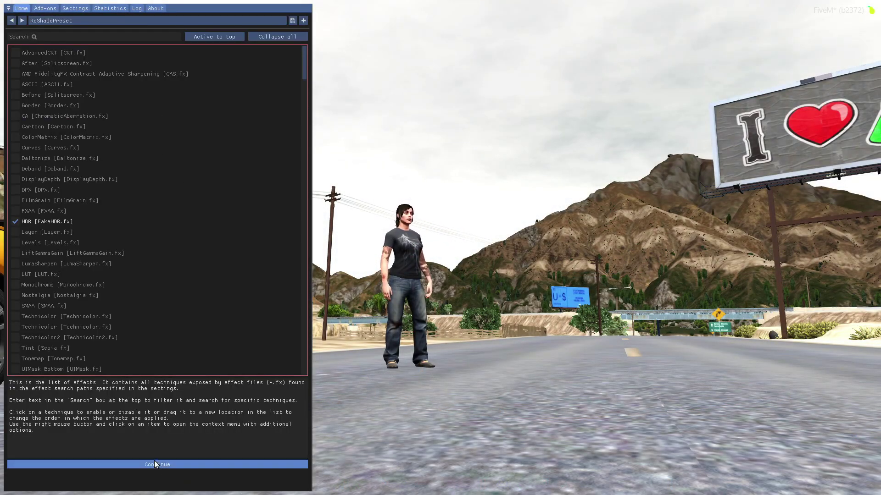
click(137, 464)
click(158, 485)
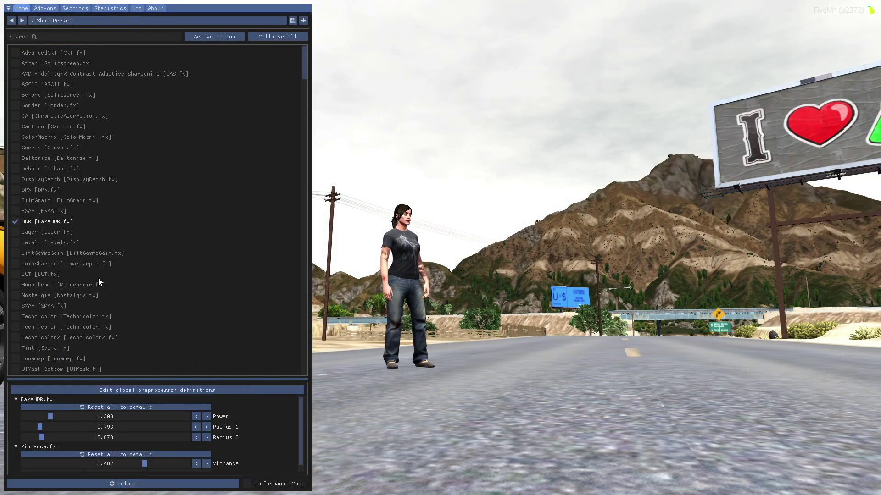
- Look through the list of available effects and search it for "sp" and "side"
scroll(62, 172, down, 20)
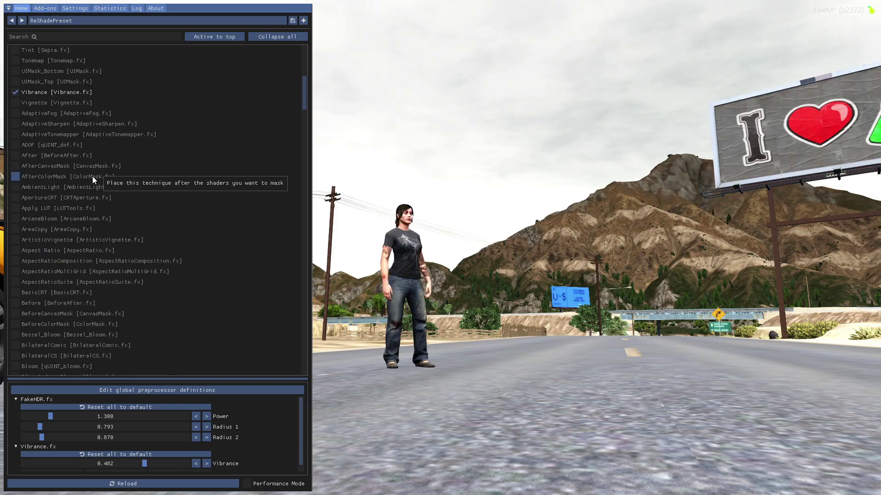
drag(304, 136, 323, 82)
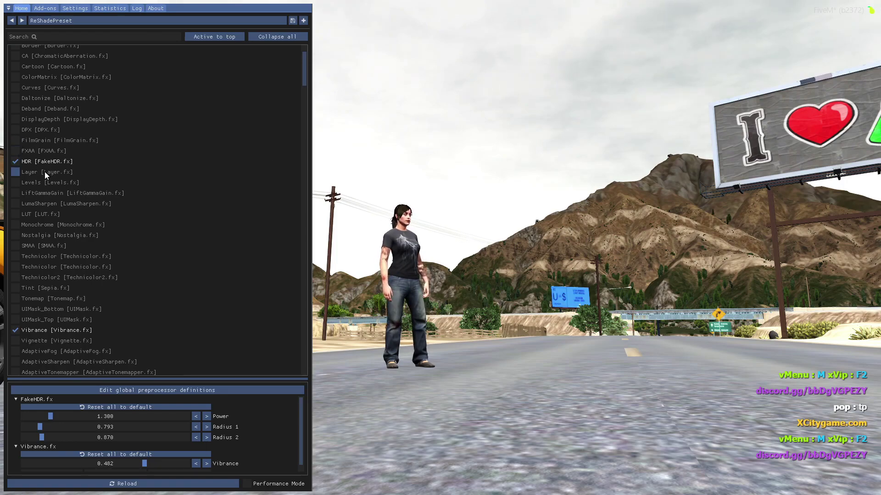
scroll(46, 194, down, 5)
scroll(47, 221, down, 5)
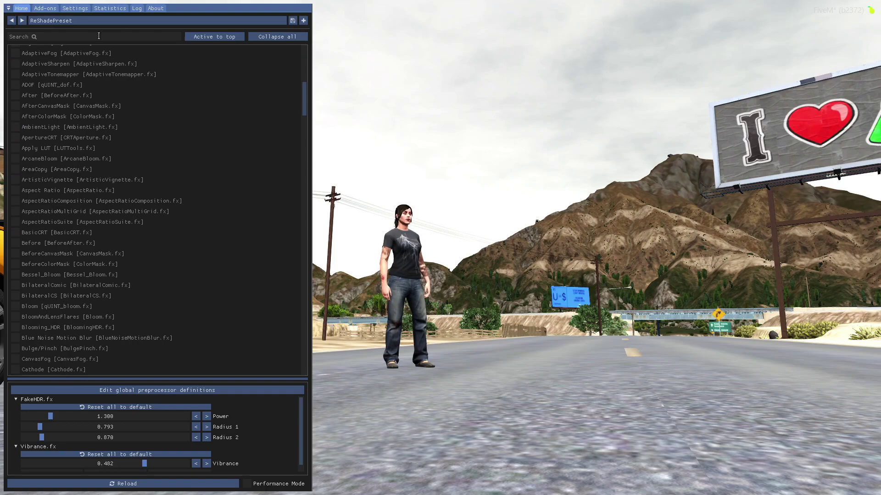
text(spl)
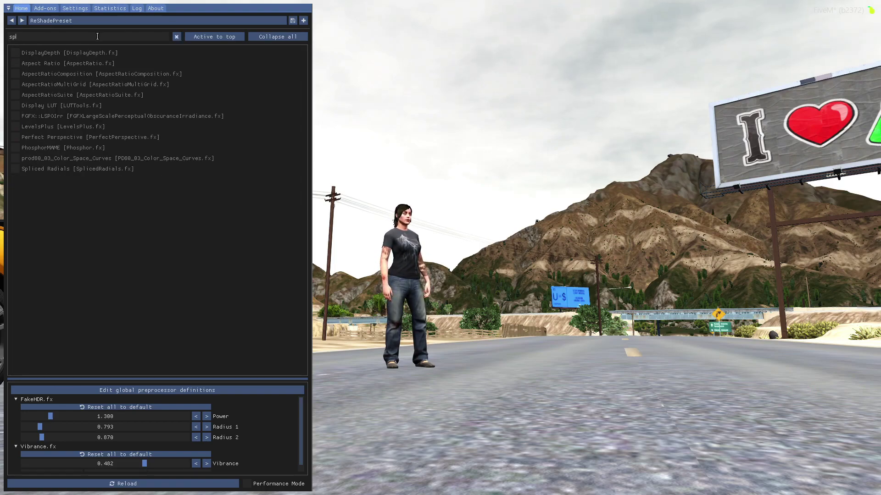
key(BackSpace)
text(id)
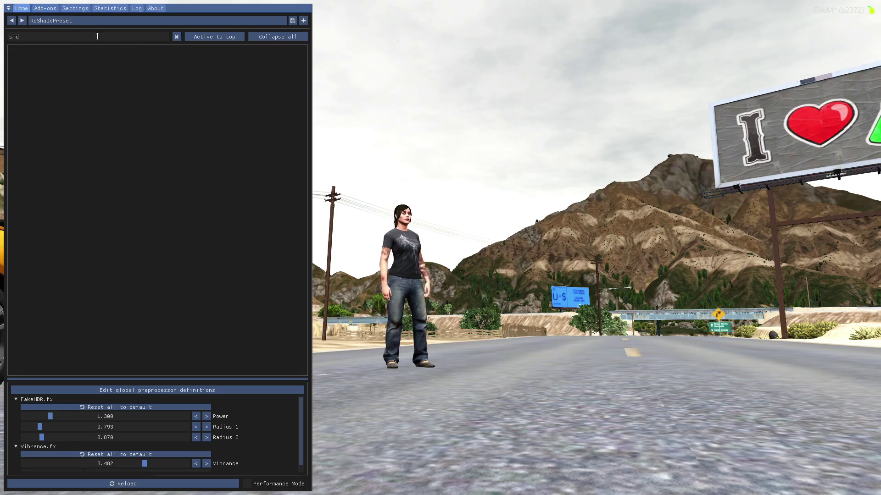
text(e)
key(BackSpace)
key(BackSpace)
key(BackSpace)
key(BackSpace)
- Filter the effects by "bo" and preview Border and Flipbook, switching each on and off
text(bo)
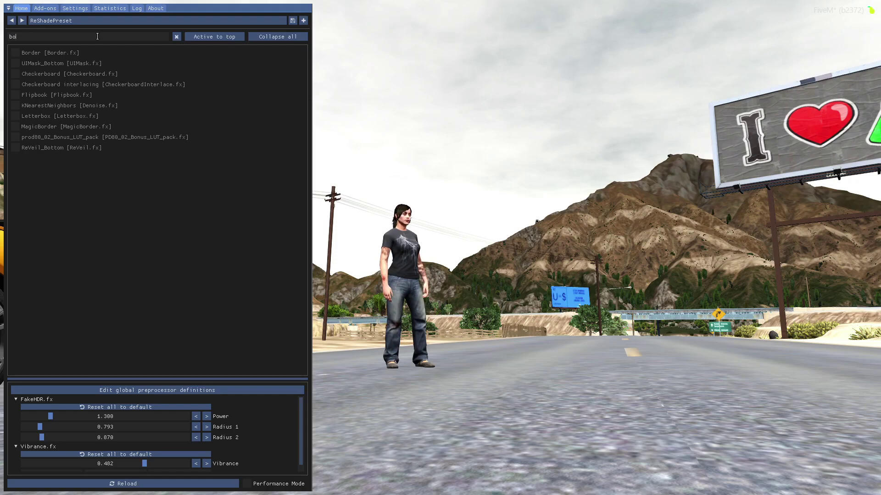
click(15, 52)
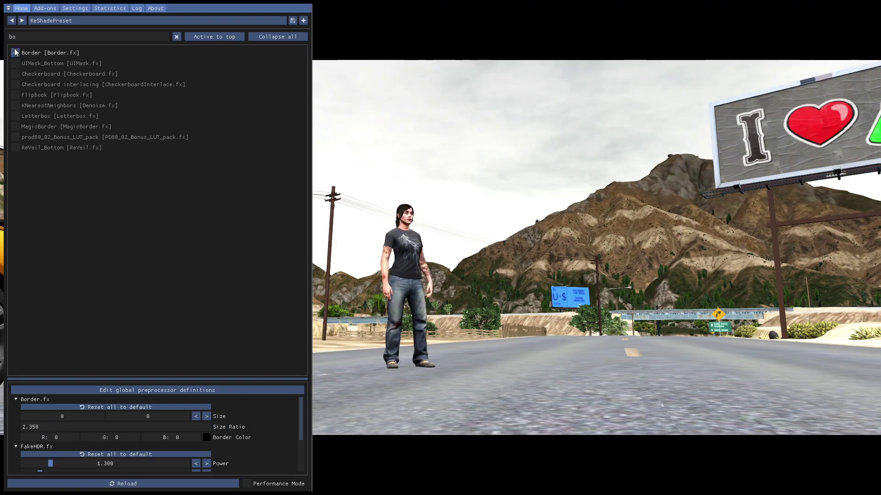
click(15, 53)
click(15, 94)
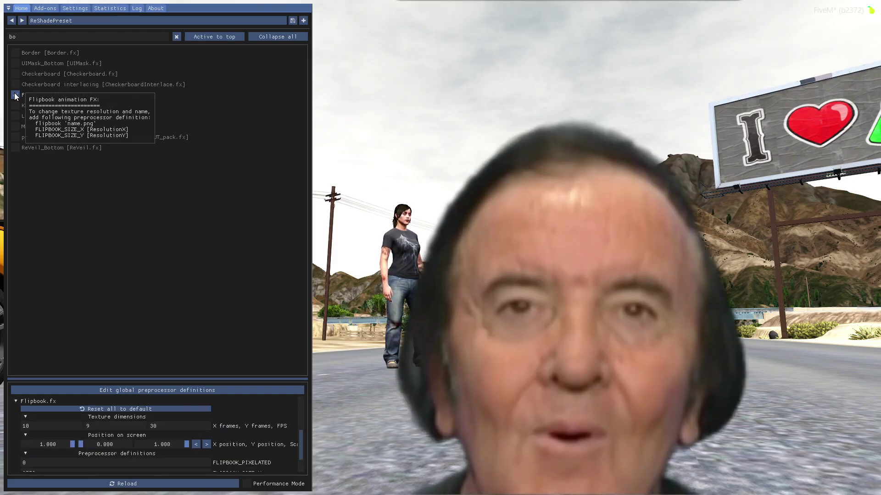
click(15, 95)
- Preview the Checkerboard interlacing, Checkerboard and UIMask_Bottom effects, switching each on and off
click(18, 86)
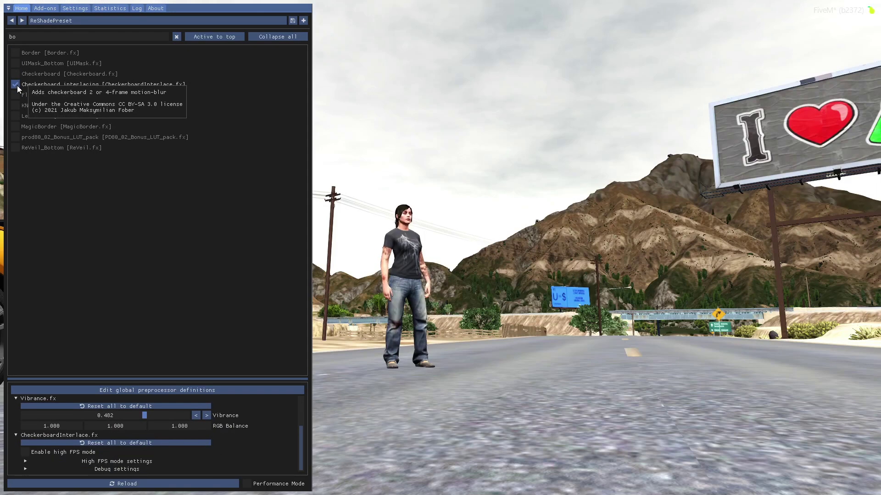
click(18, 85)
click(15, 75)
click(15, 75)
click(15, 64)
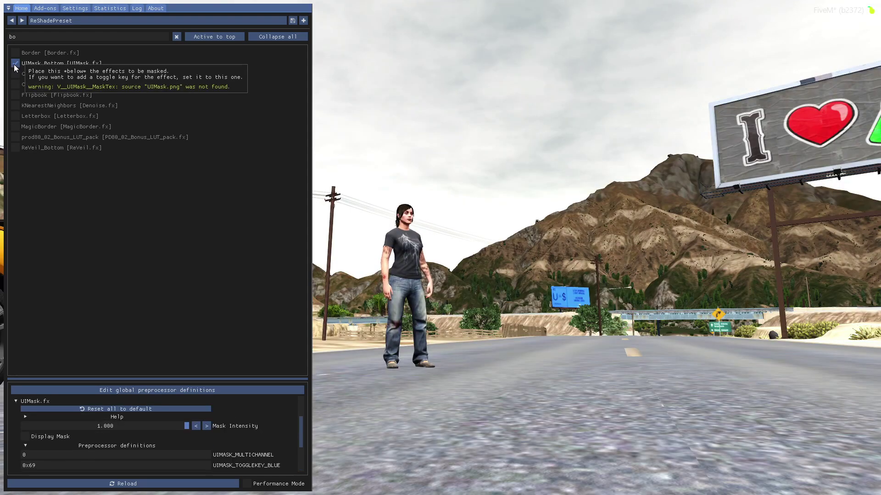
click(14, 64)
- Preview the Letterbox and MagicBorder effects, switching each on and off
click(19, 118)
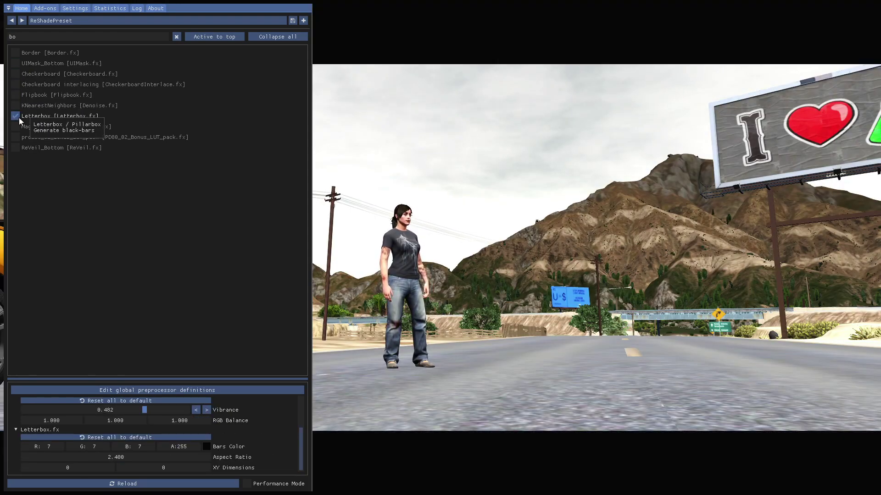
click(18, 117)
click(15, 126)
click(15, 126)
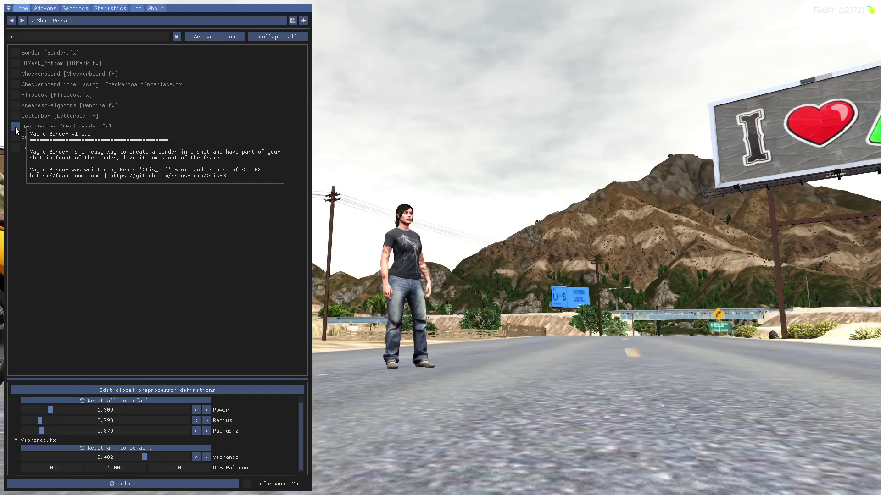
- Preview the prod80_02_Bonus_LUT_pack and ReVeil_Bottom effects together and separately, switching both off again
click(16, 136)
click(17, 151)
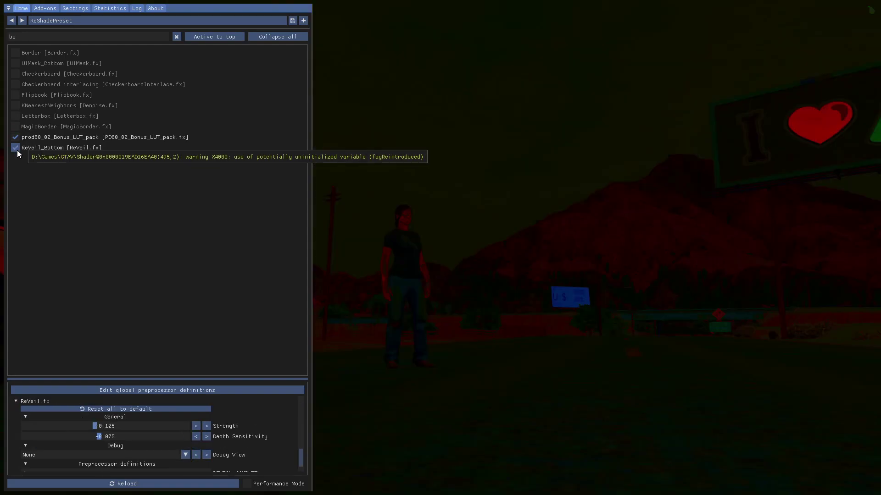
click(17, 152)
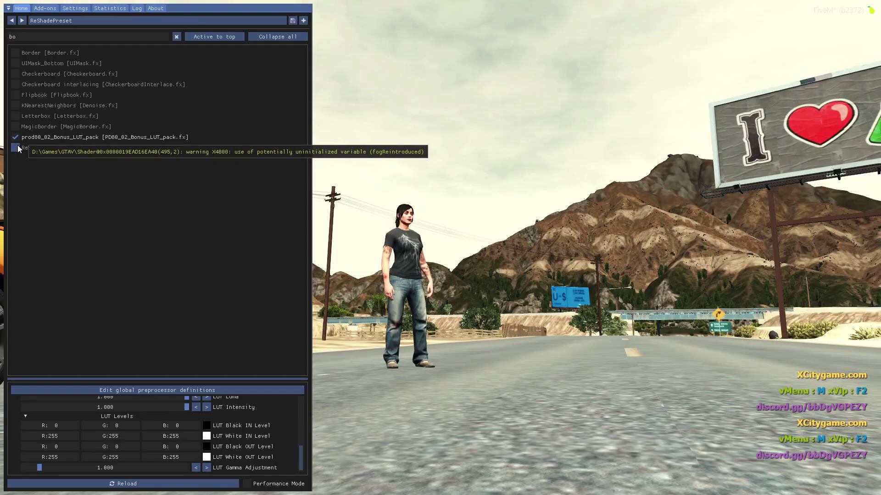
click(17, 137)
click(16, 148)
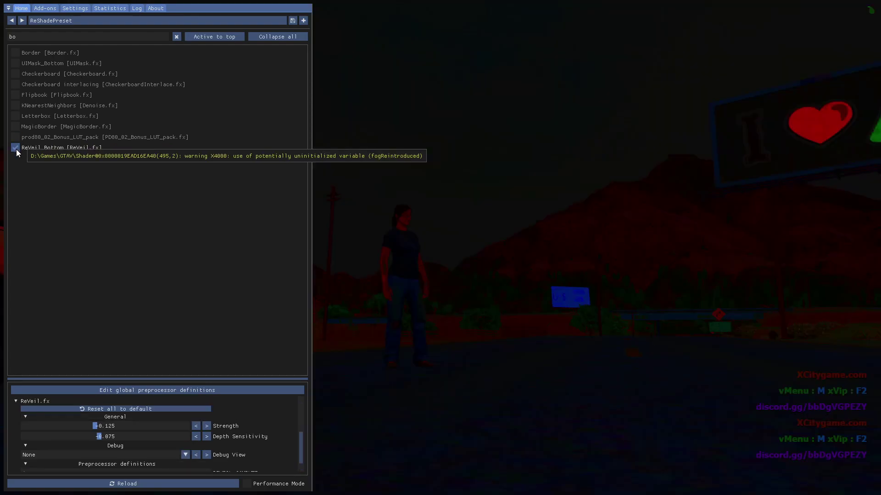
click(16, 150)
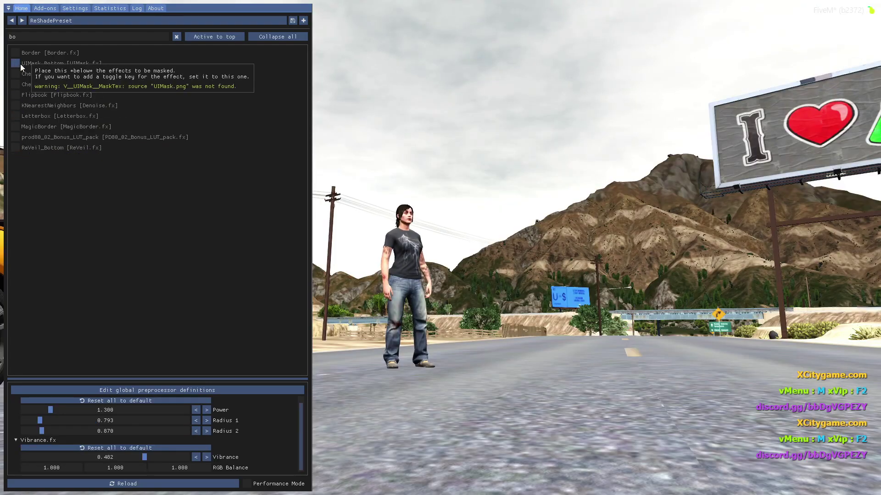
- Clear the effects search and toggle the HDR [FakeHDR.fx] effect to compare the picture, leaving it disabled
click(176, 37)
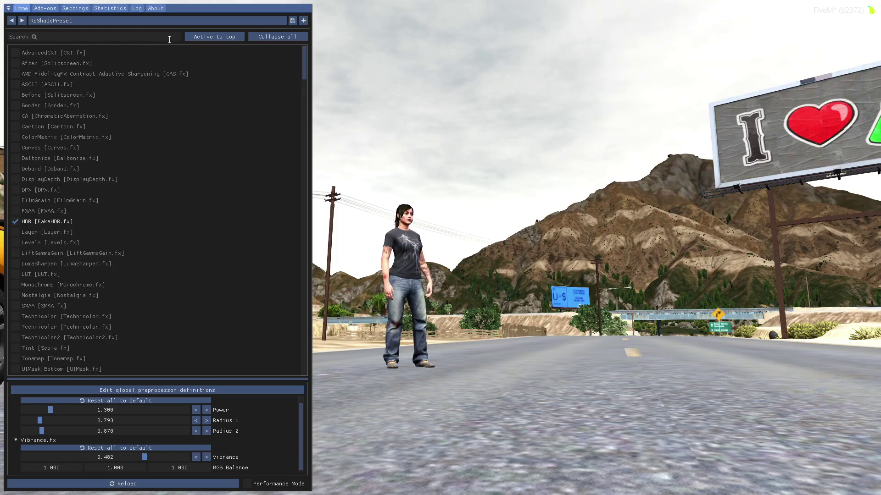
click(15, 221)
click(15, 222)
click(15, 222)
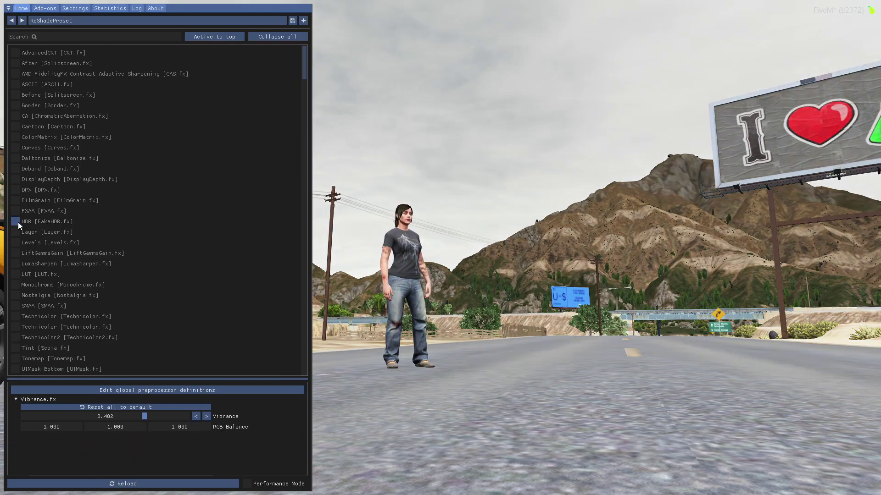
- Toggle the Vibrance [Vibrance.fx] effect off and back on to compare the picture, leaving it enabled
scroll(18, 222, down, 3)
click(17, 241)
click(18, 241)
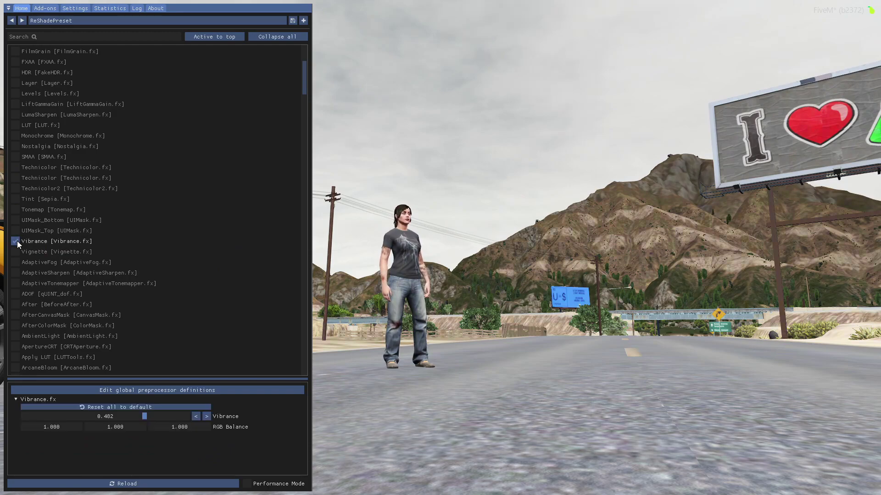
- Look through the further effects in the list and return to its beginning
scroll(19, 241, down, 4)
scroll(20, 242, down, 12)
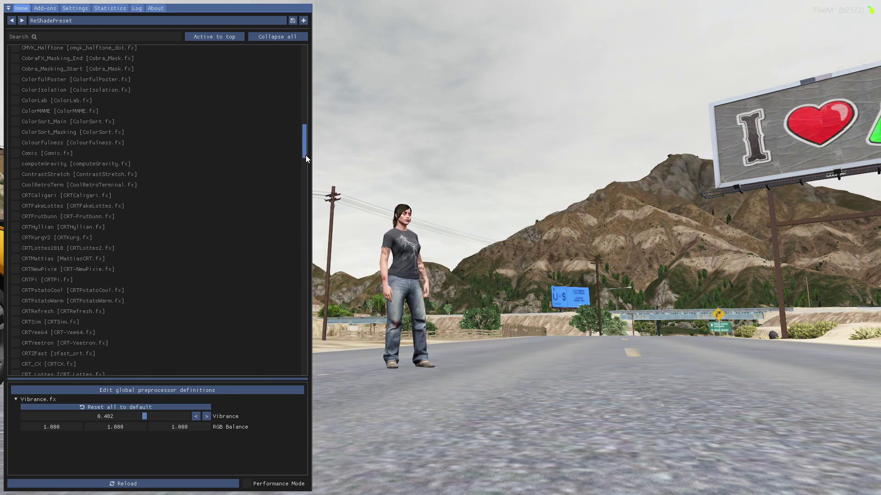
drag(305, 155, 326, 45)
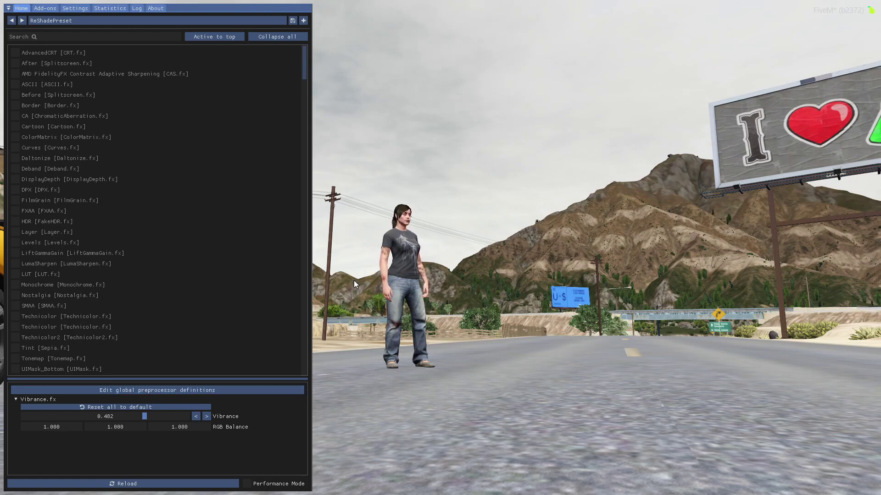
- View ReShade's general settings with the shortcut keys and effect search paths, and close the overlay
click(53, 10)
click(75, 9)
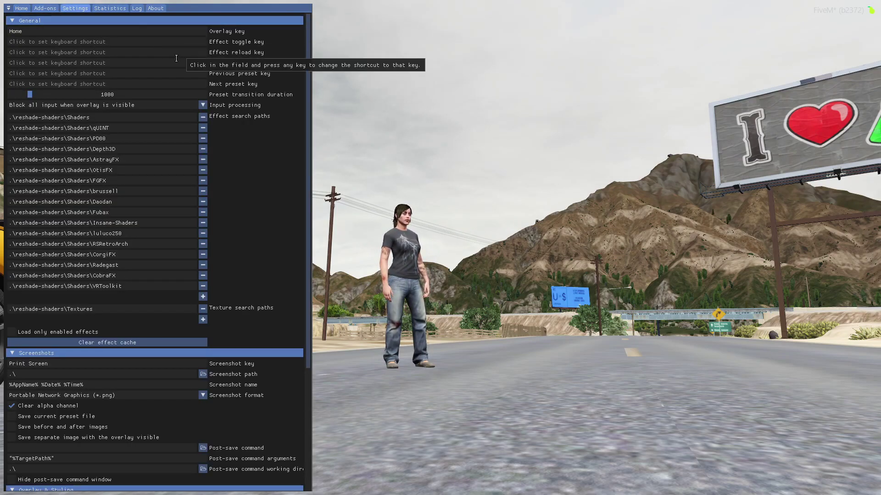
key(Home)
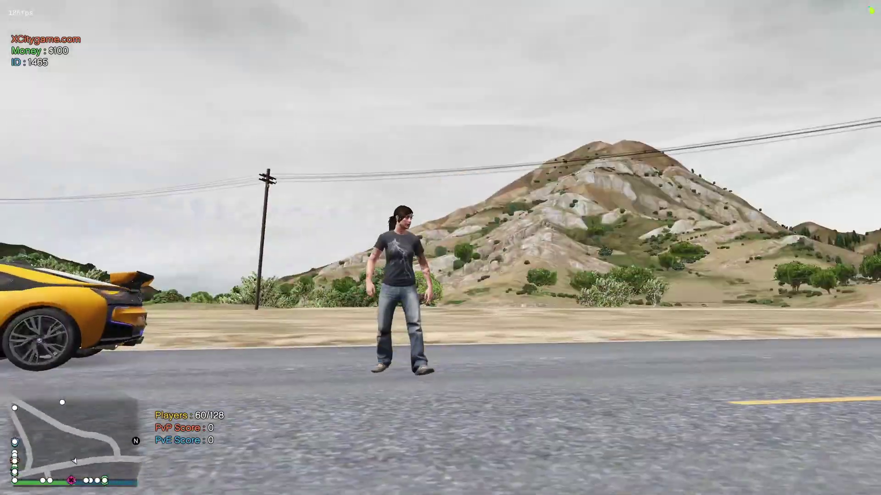
- Walk the character along the road and around the yellow car to inspect the in-game picture with Vibrance enabled
key(w)
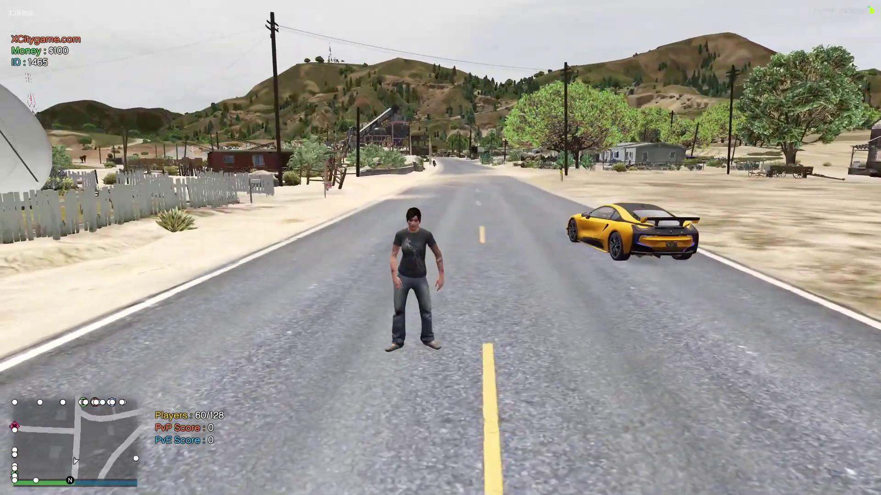
key(w)
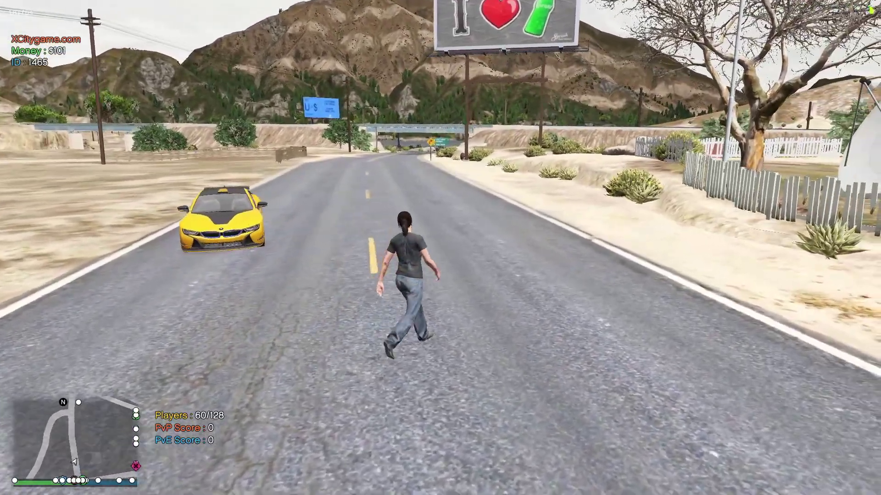
key(w)
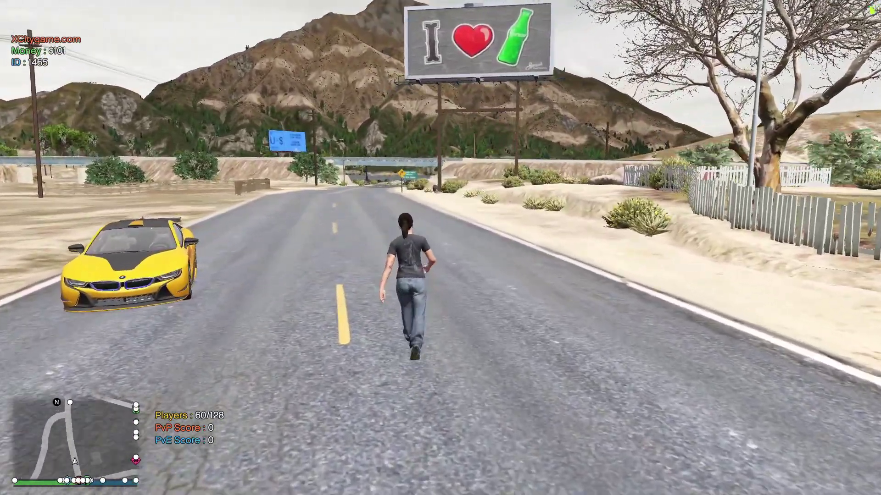
key(a)
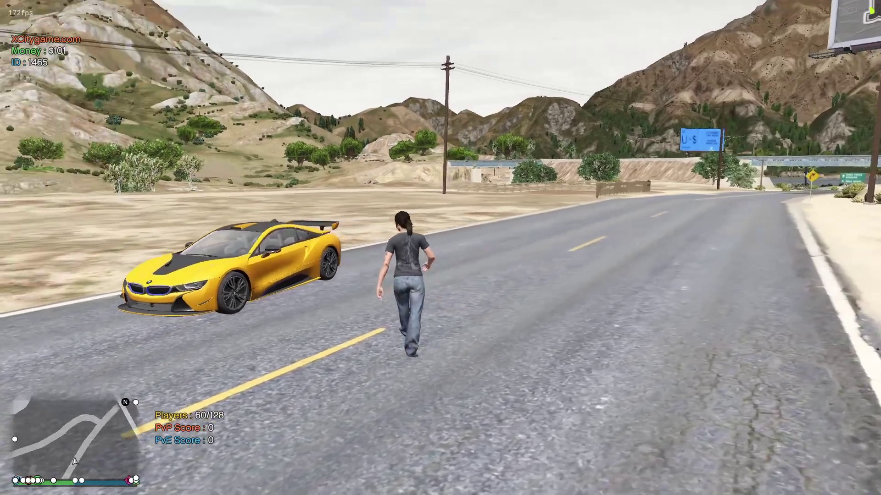
key(w)
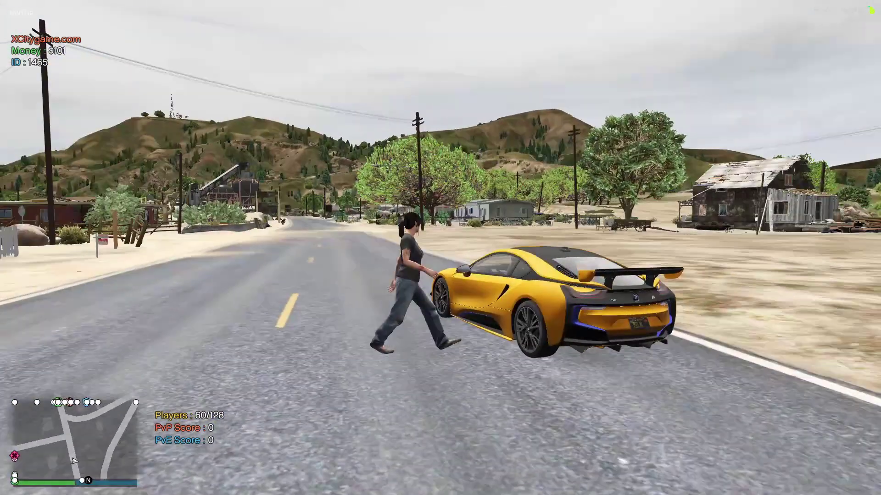